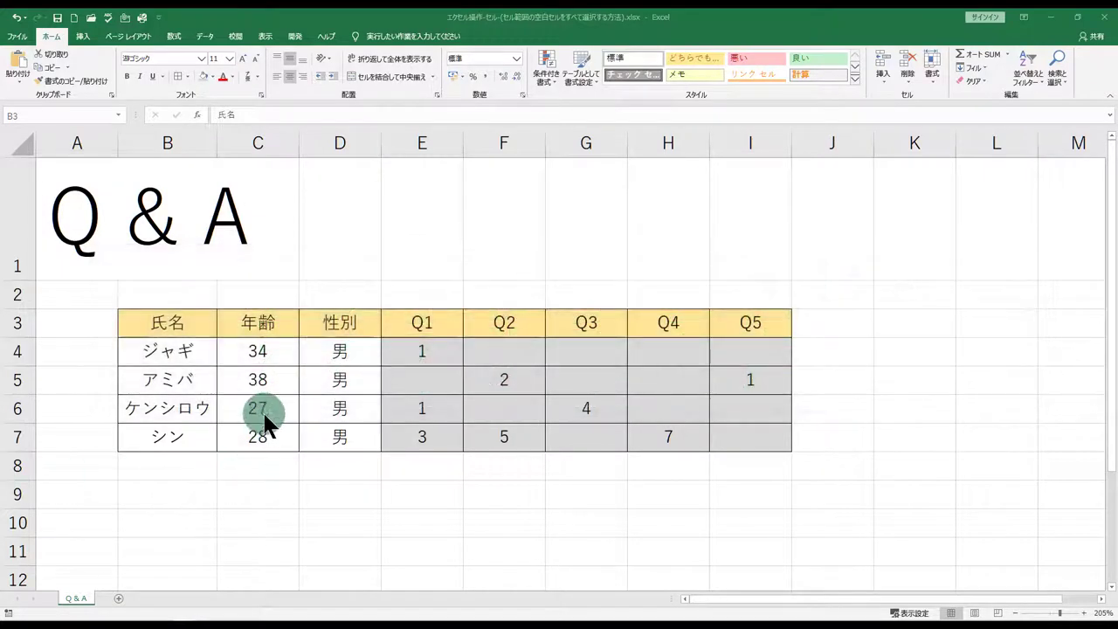
Step: Examine the blank cells scattered through the Q1 to Q5 answer range E4:I7
click(205, 325)
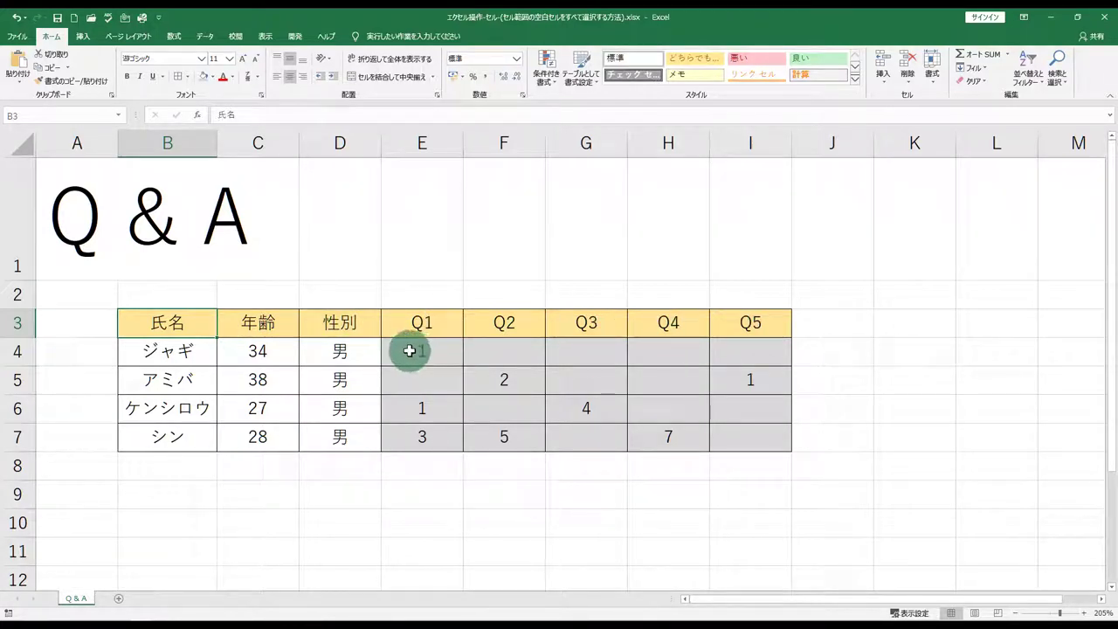
drag(409, 351, 731, 428)
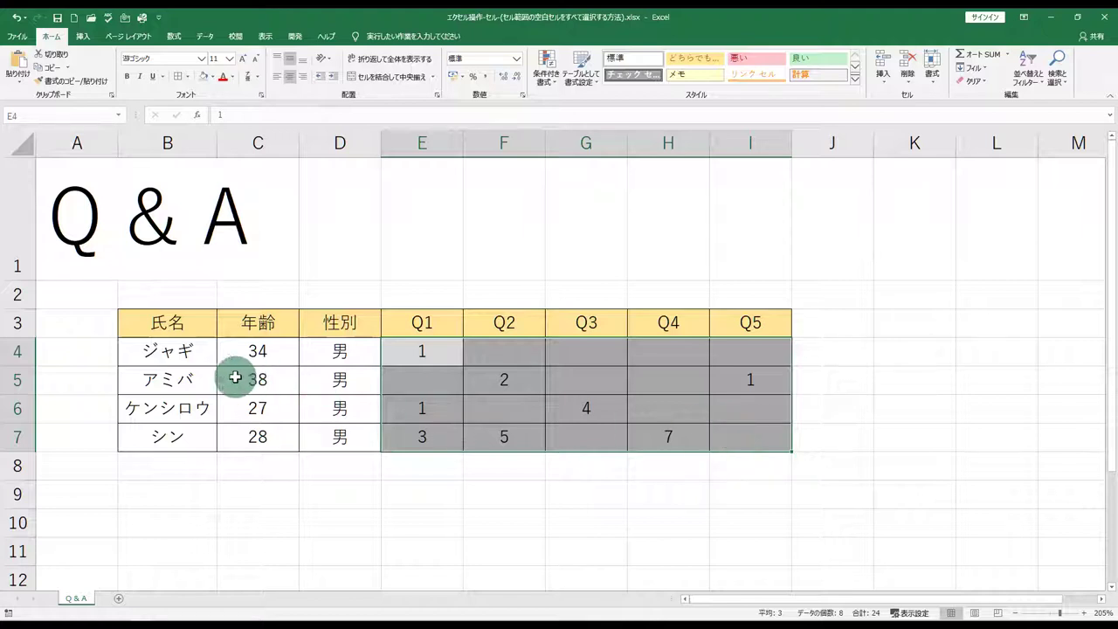
click(171, 324)
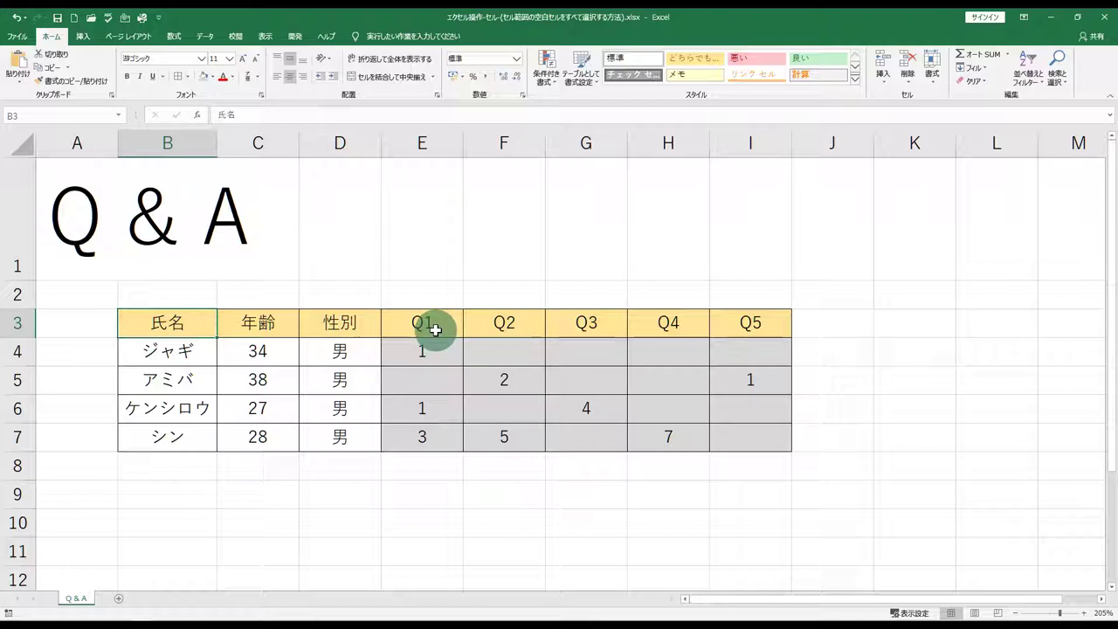
click(529, 349)
click(601, 357)
click(662, 358)
click(664, 383)
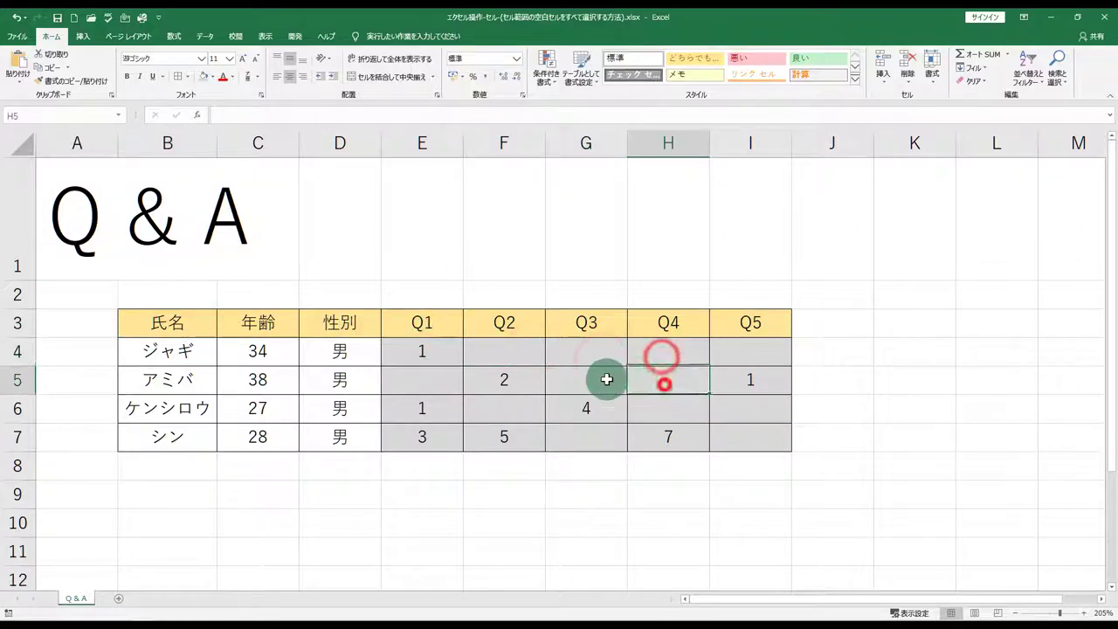
click(589, 378)
click(590, 435)
click(499, 410)
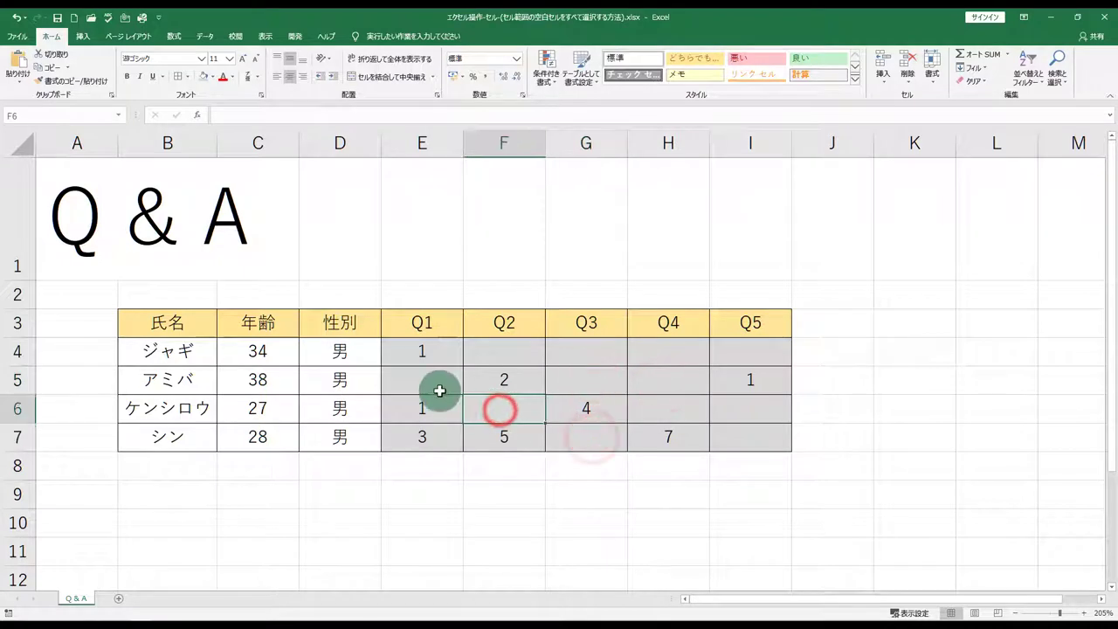
click(440, 389)
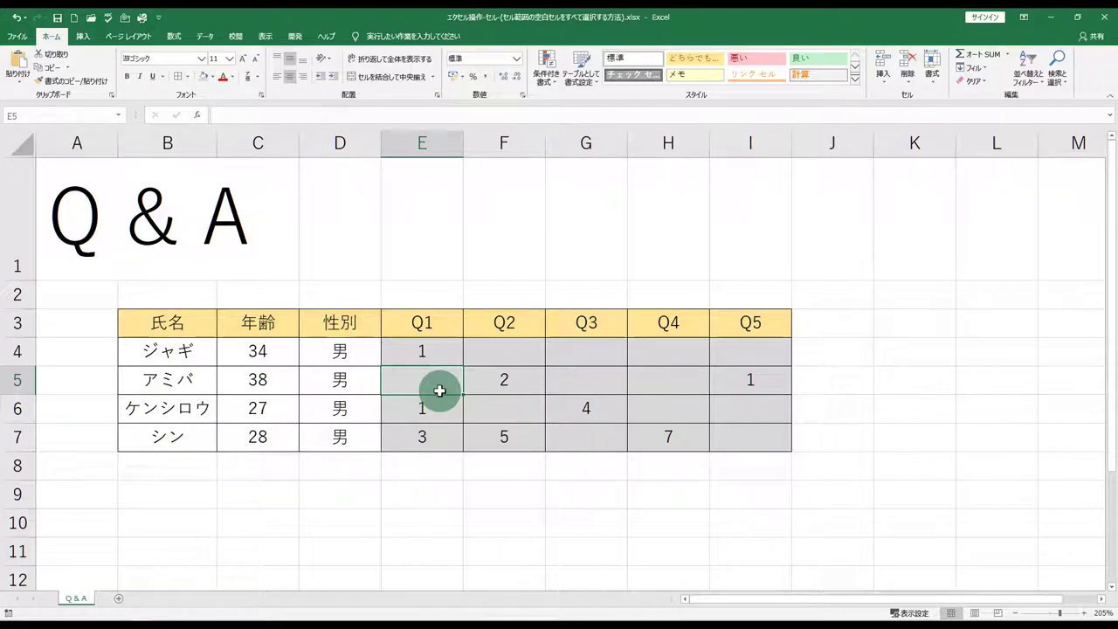
Step: Select all blank cells within E4:I7 using Go To Special with the 空白セル option
click(419, 356)
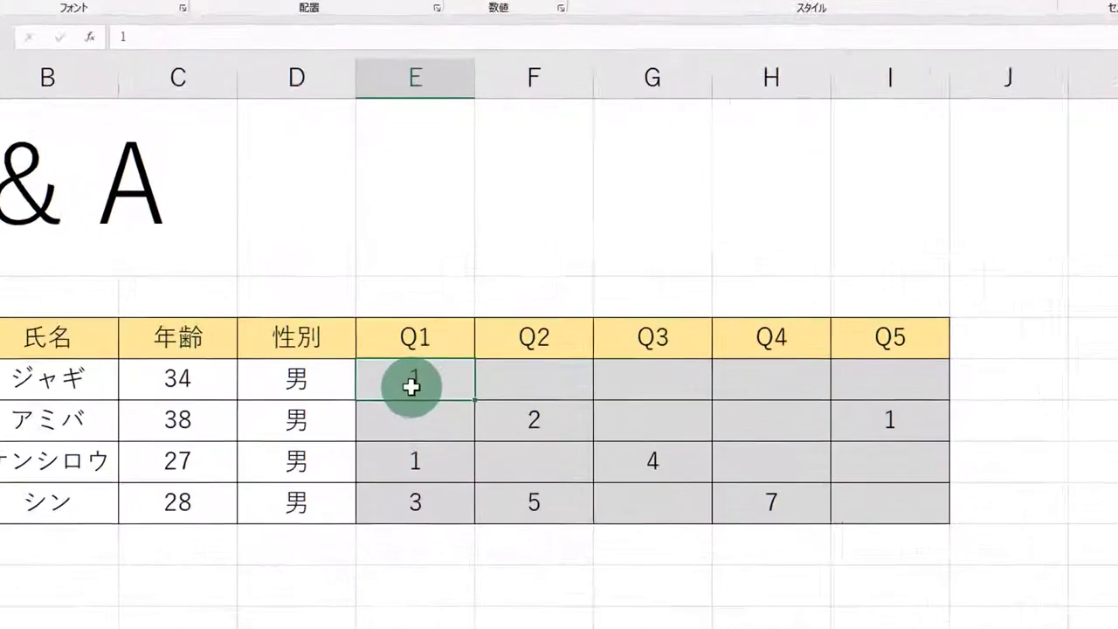
drag(412, 387, 806, 473)
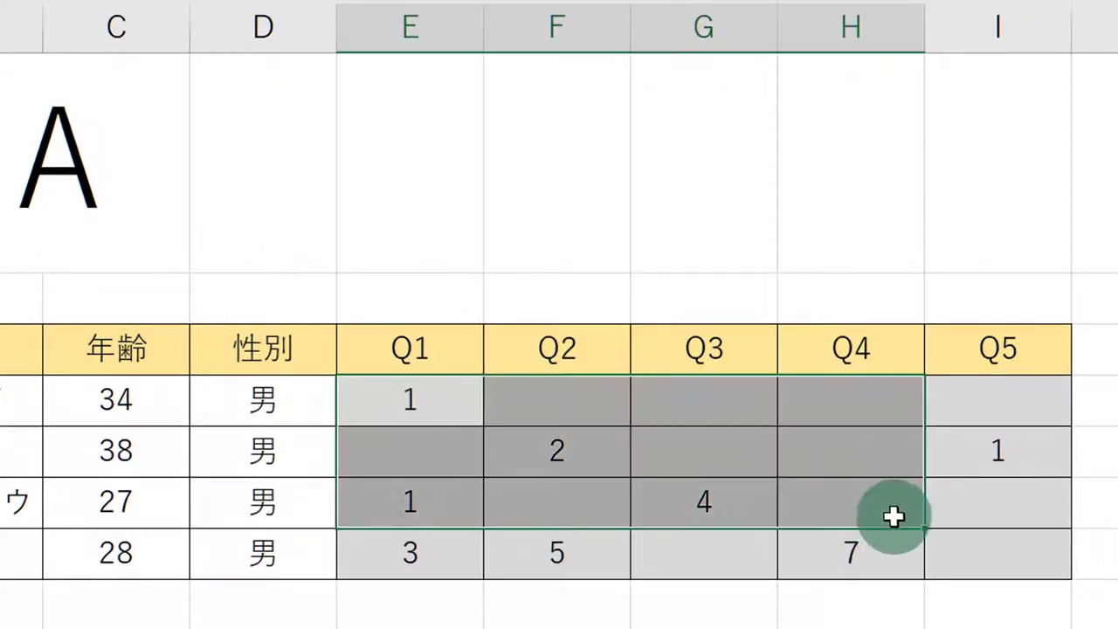
drag(893, 516, 978, 559)
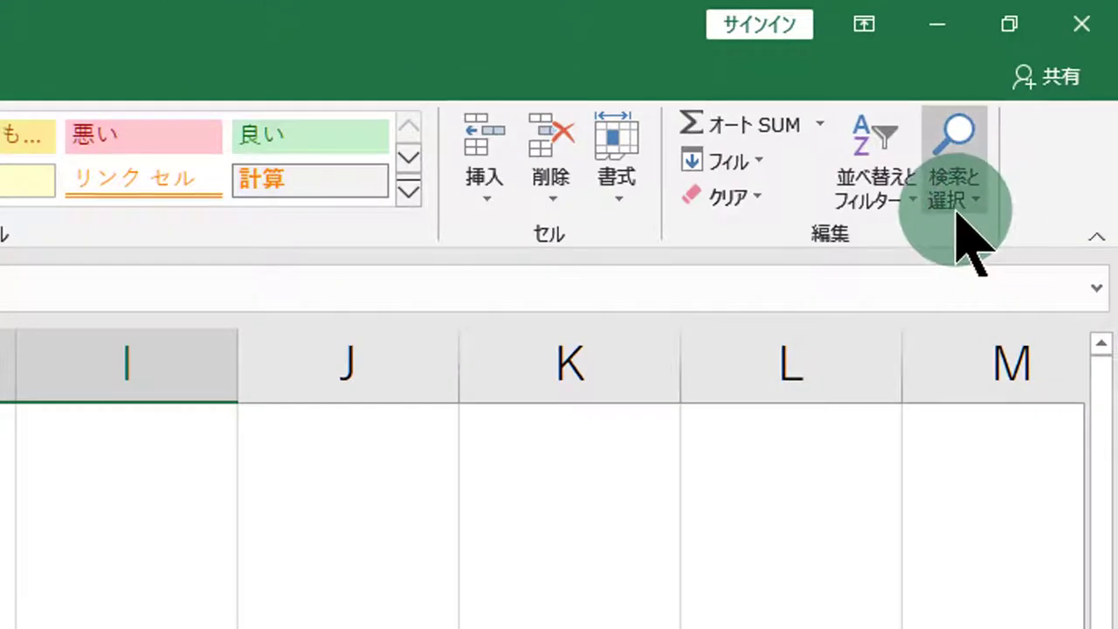
click(956, 212)
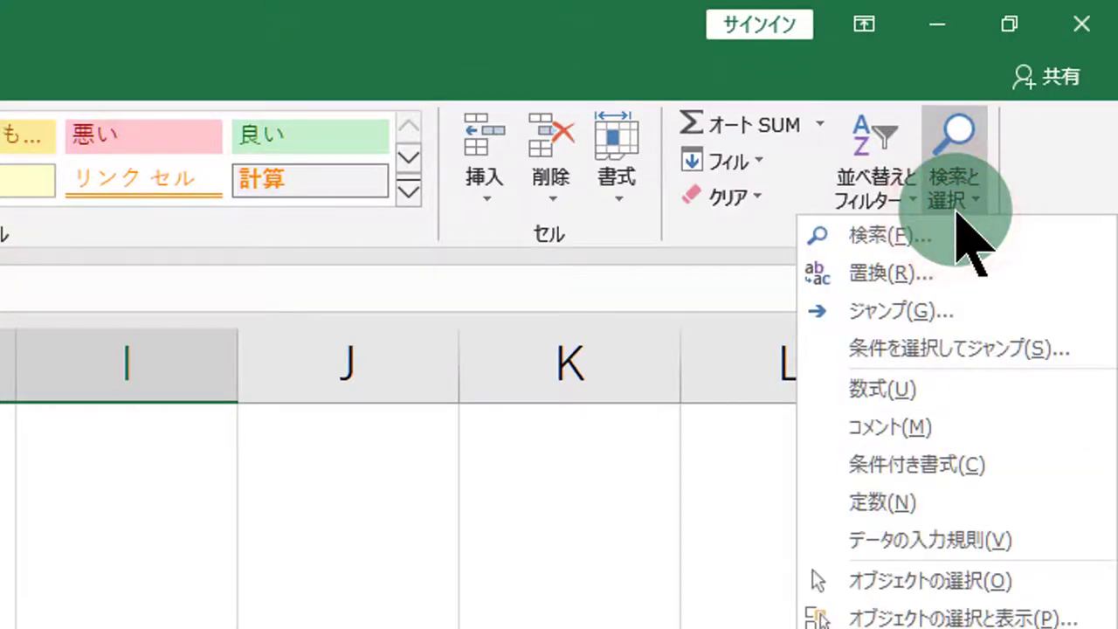
click(925, 315)
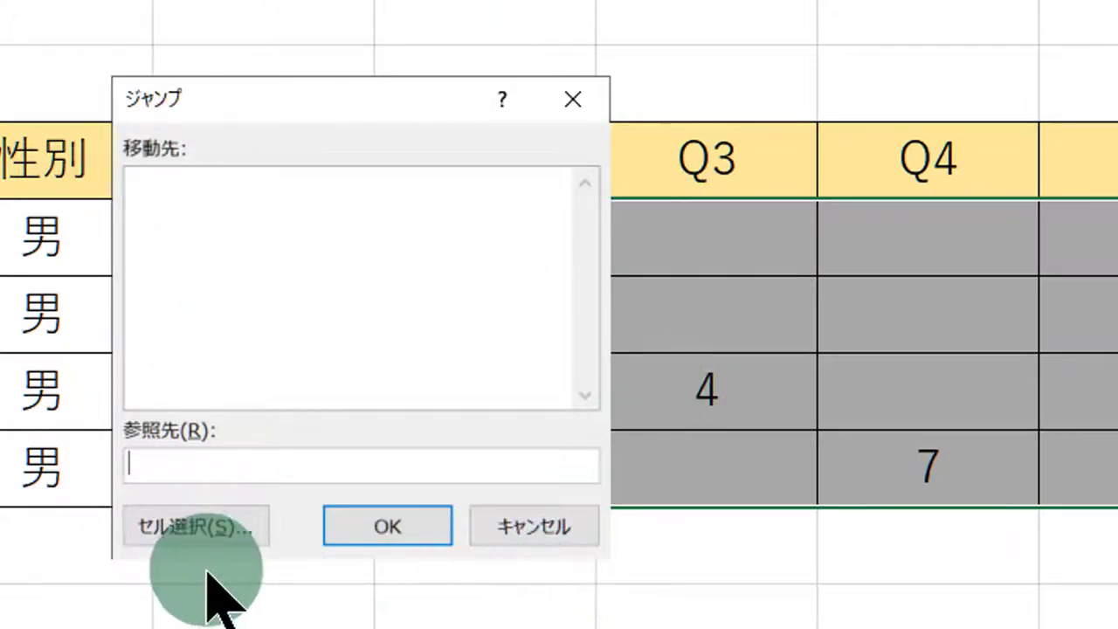
click(172, 539)
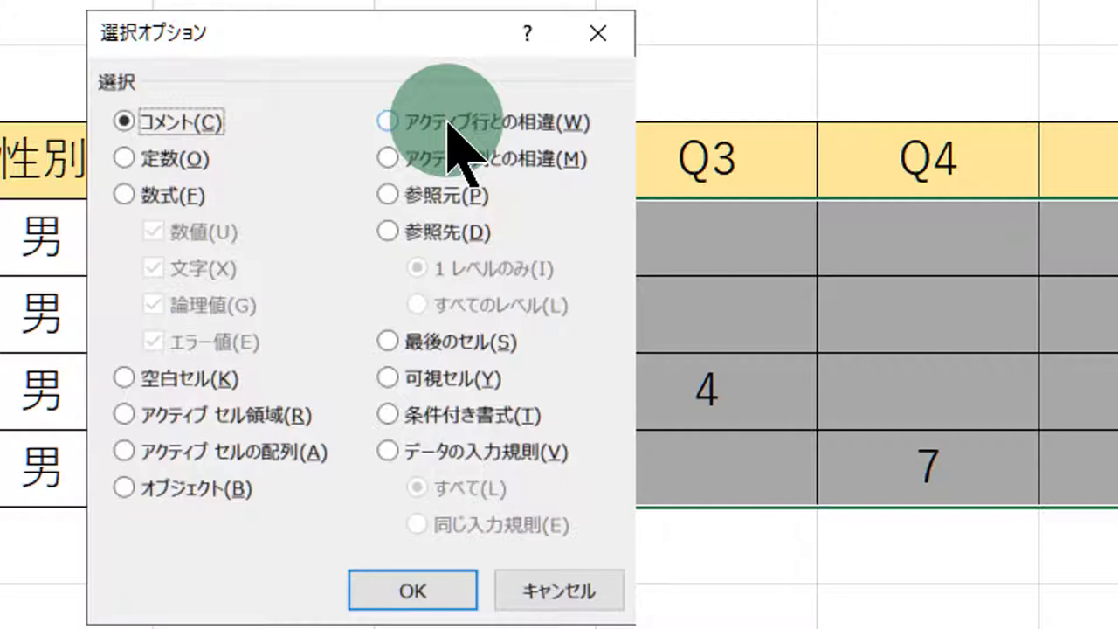
click(124, 378)
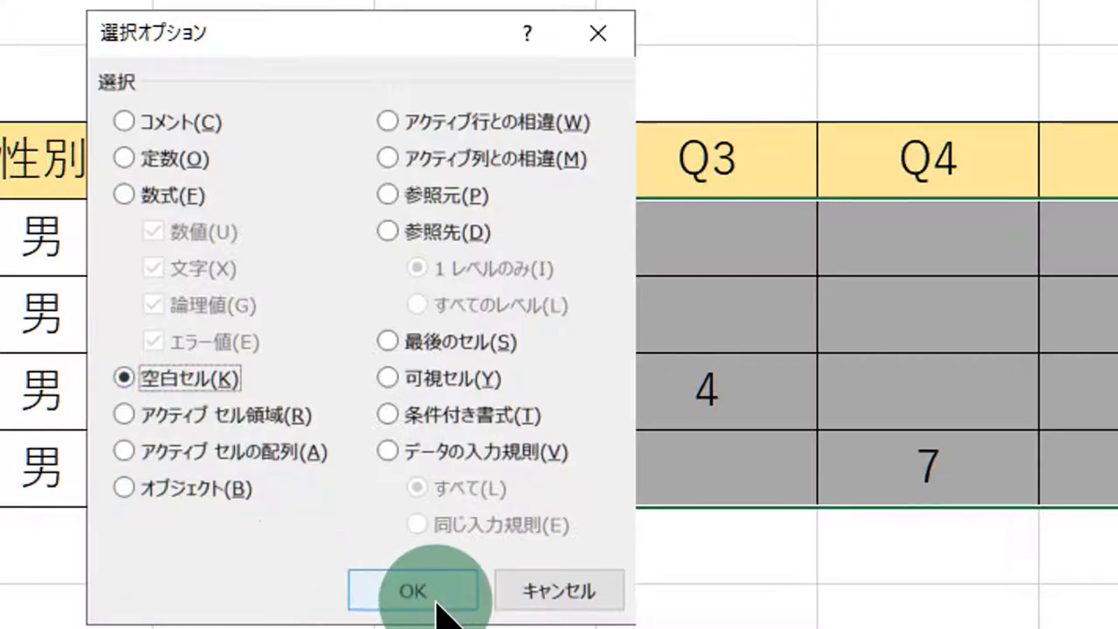
click(434, 601)
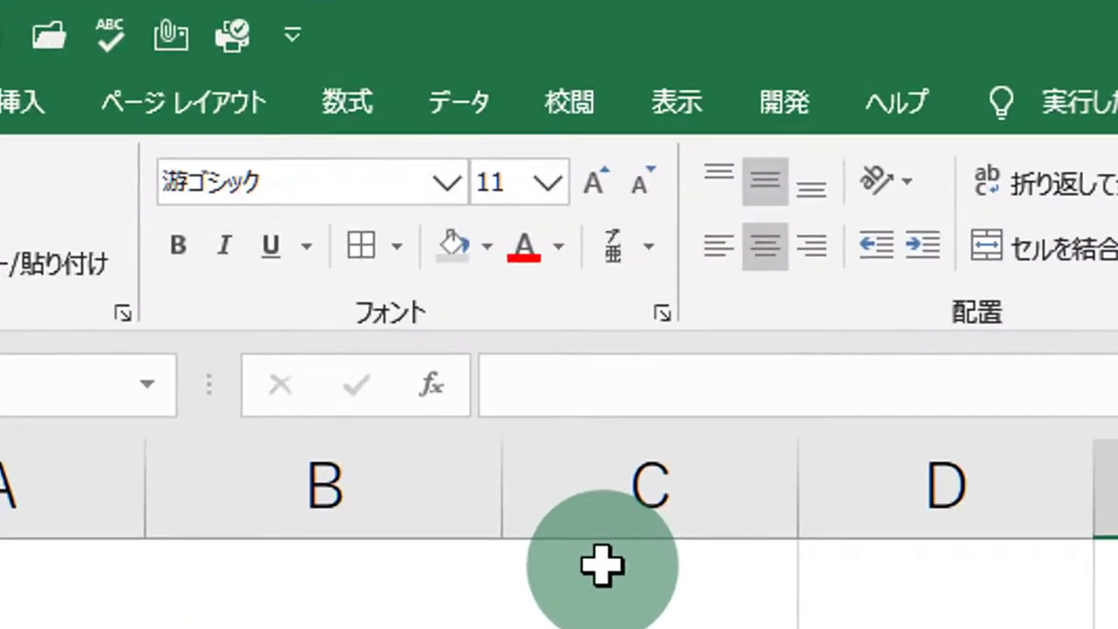
Step: Fill the selected blank cells with the standard orange colour and deselect them
click(485, 252)
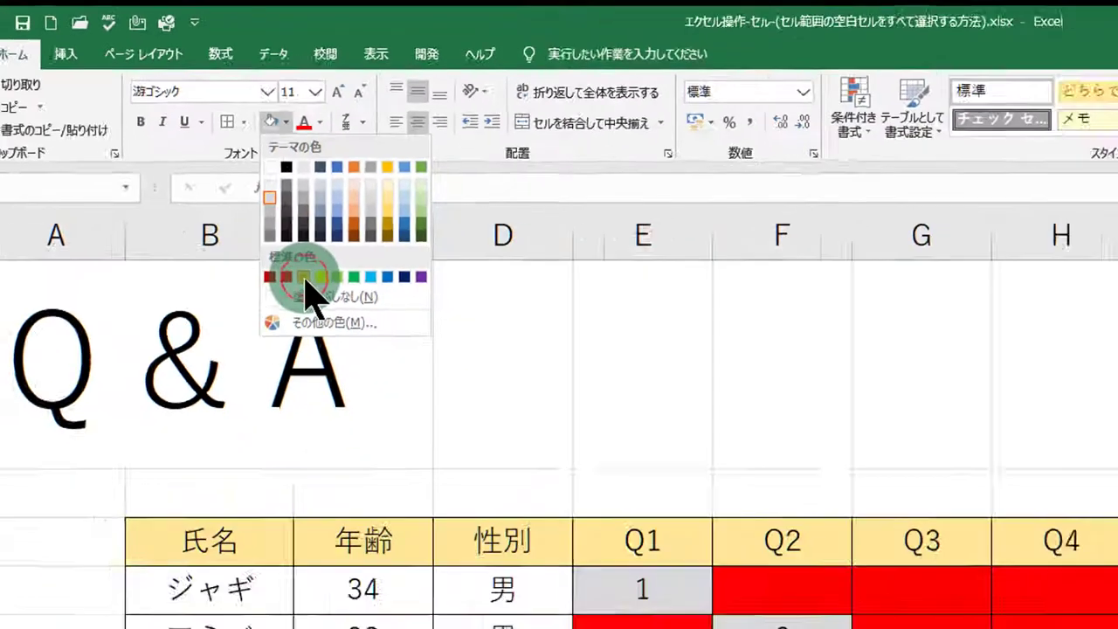
click(304, 277)
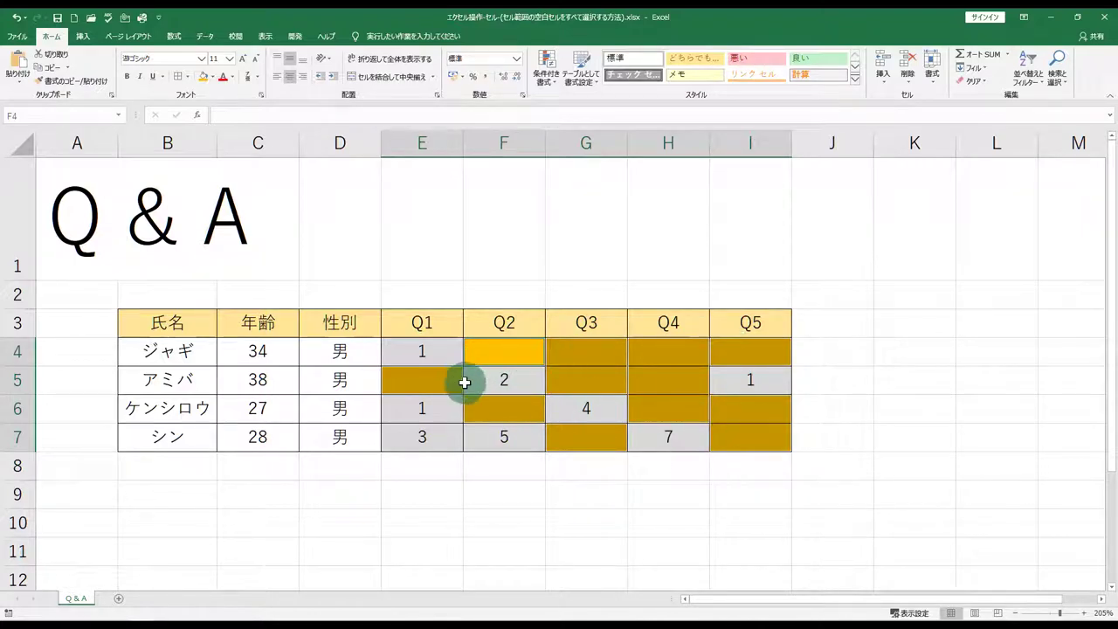
click(420, 352)
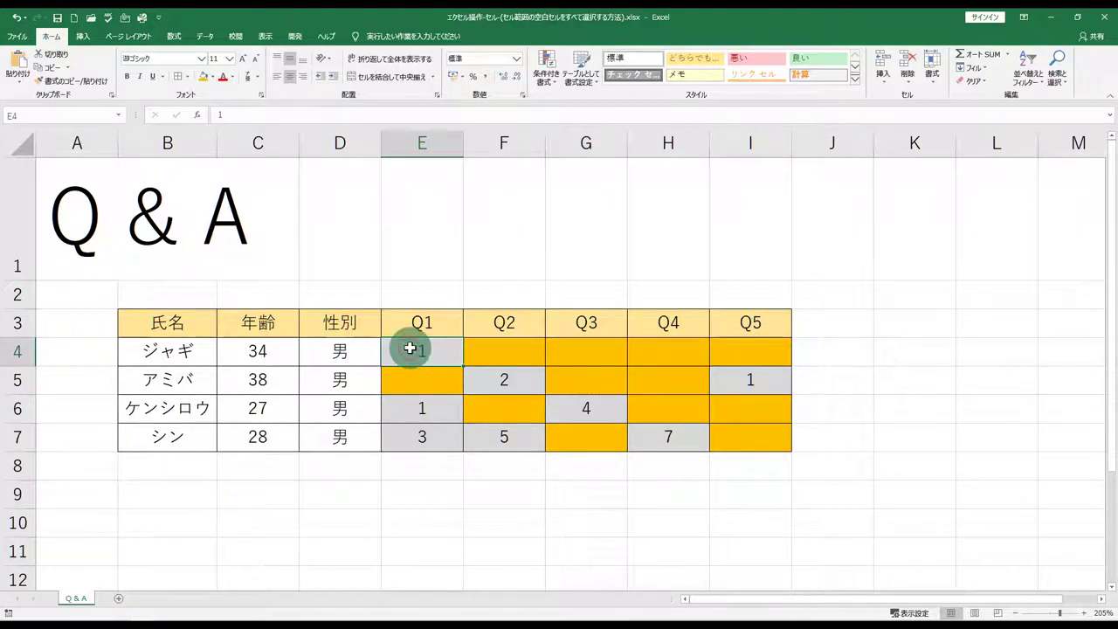
drag(410, 349, 741, 432)
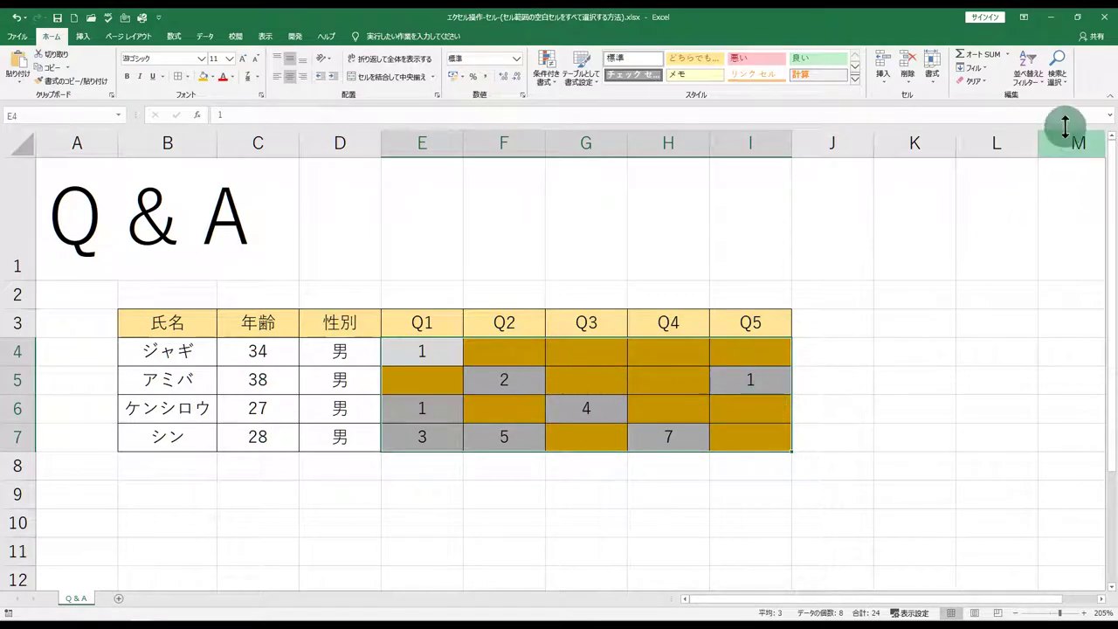
click(1062, 82)
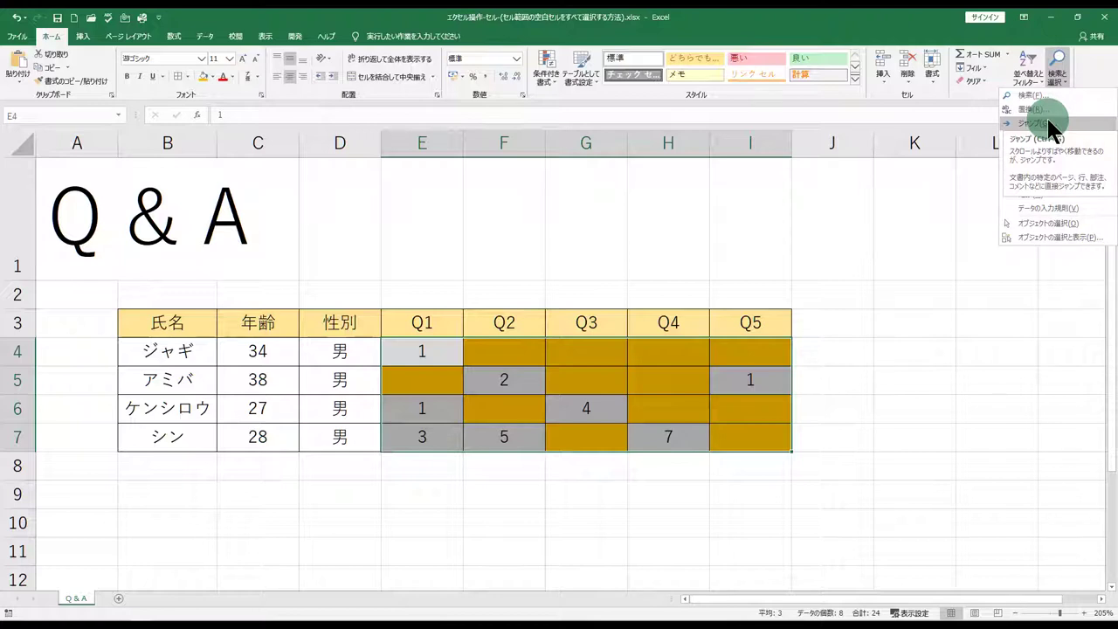
click(414, 254)
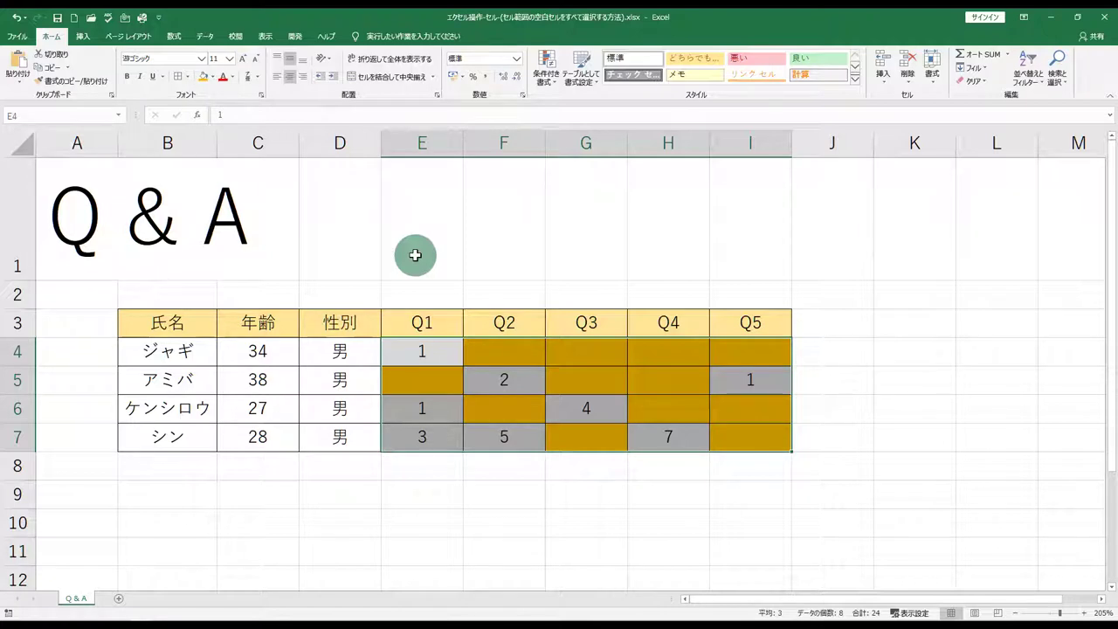
Step: View the Go To dialog and its Special selection options for the range E4:I7, closing them without applying anything
drag(419, 348, 738, 429)
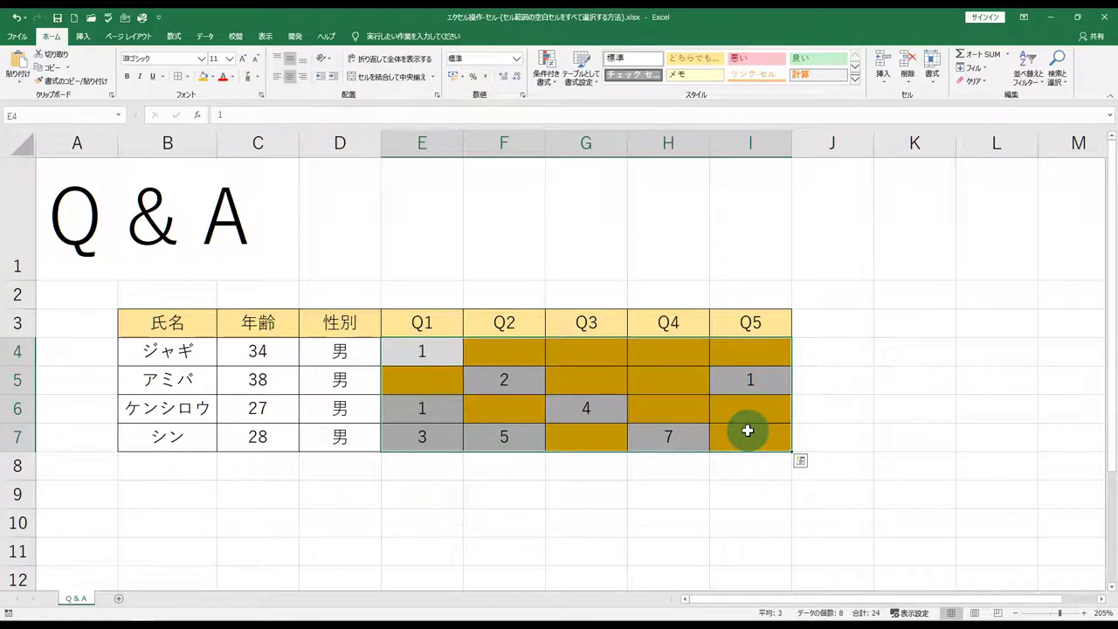
key(ctrl+g)
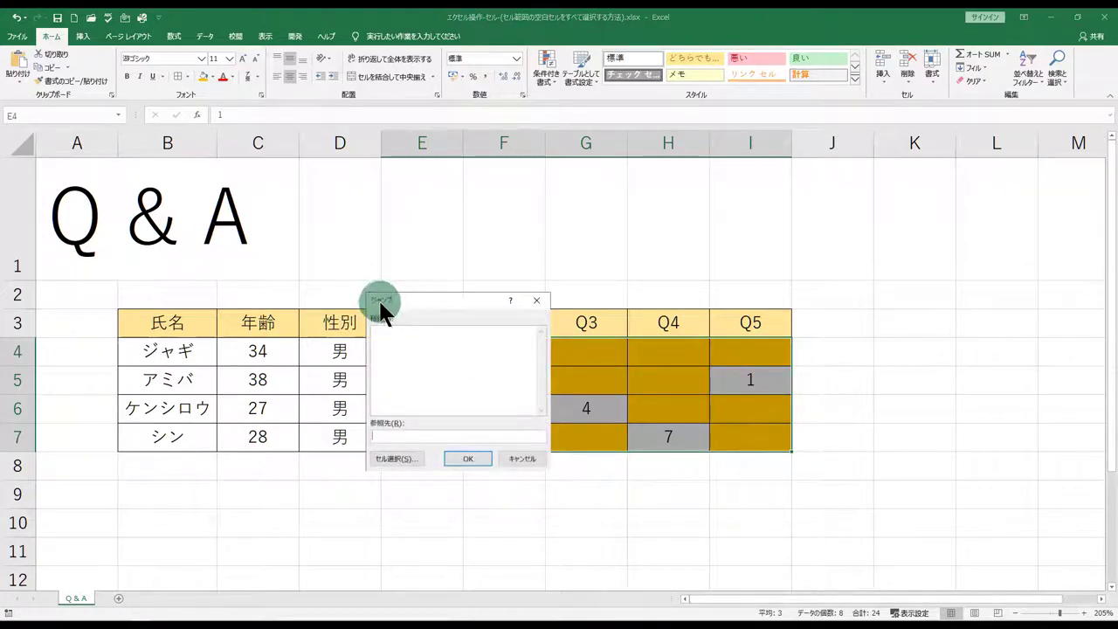
click(521, 460)
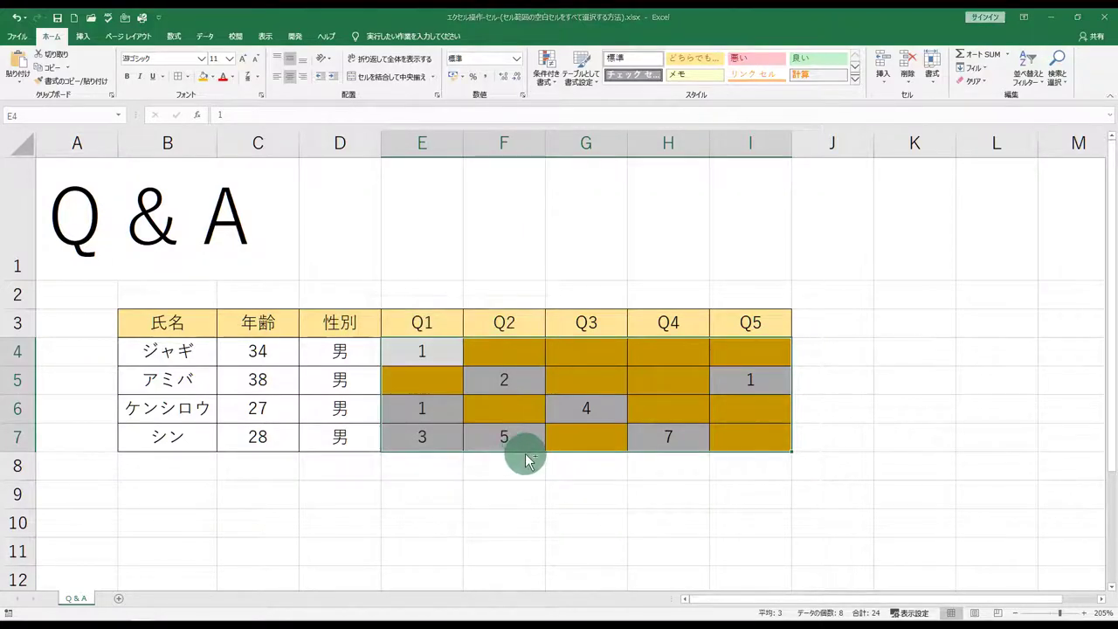
key(ctrl+g)
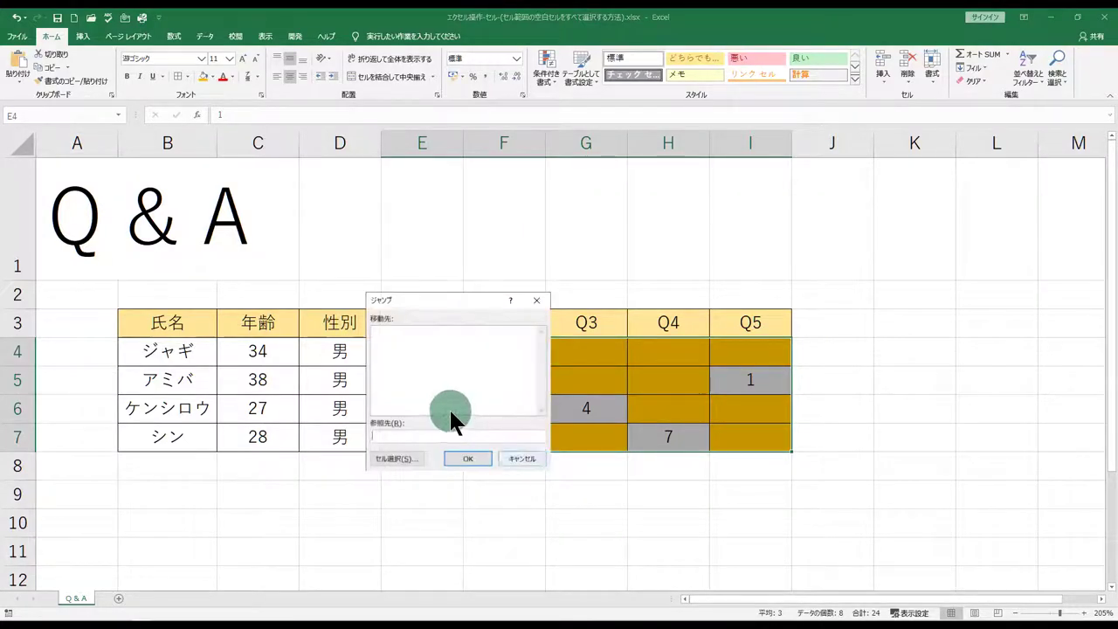
click(402, 456)
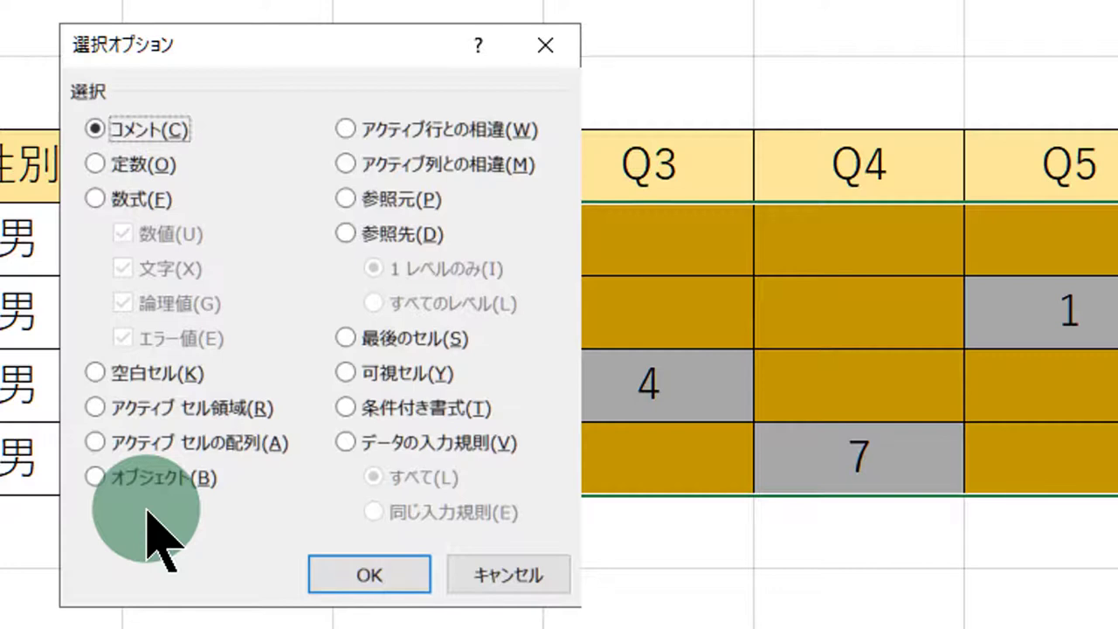
click(489, 572)
Step: Select the non-adjacent cells F4, G5, I6, I7 and H4 together as one multiple selection
click(482, 230)
ctrl+click(664, 305)
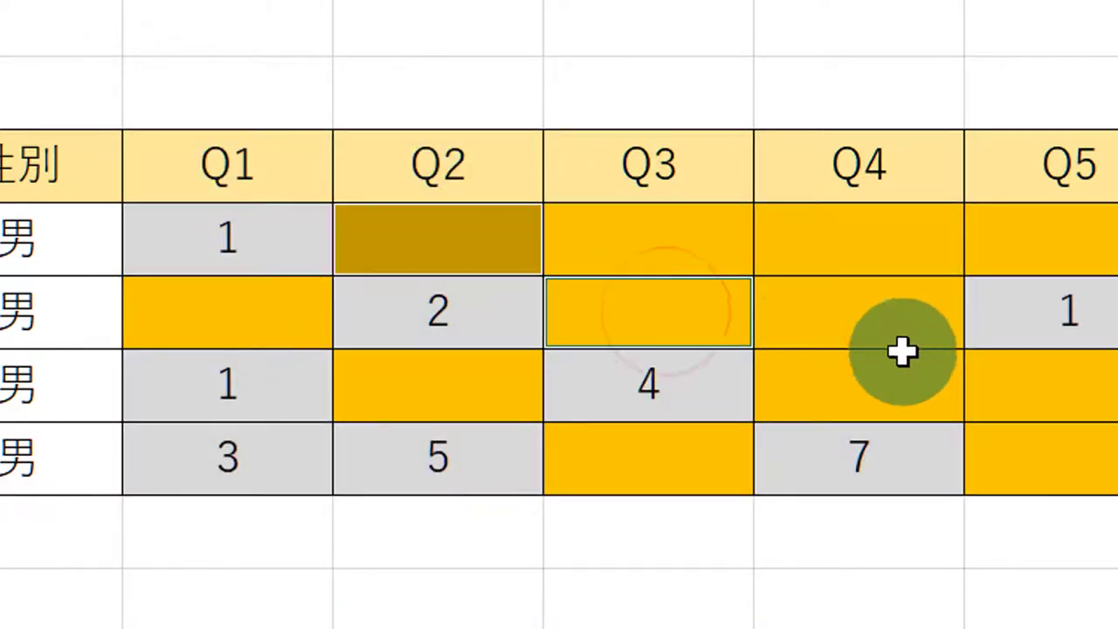
ctrl+click(1053, 422)
ctrl+click(1070, 456)
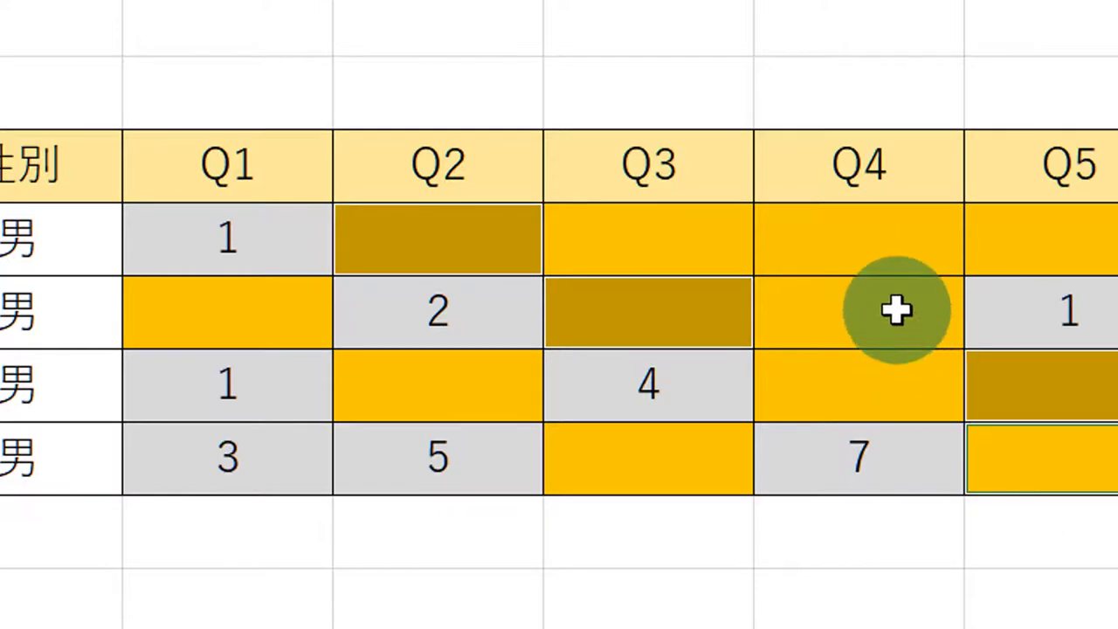
ctrl+click(871, 245)
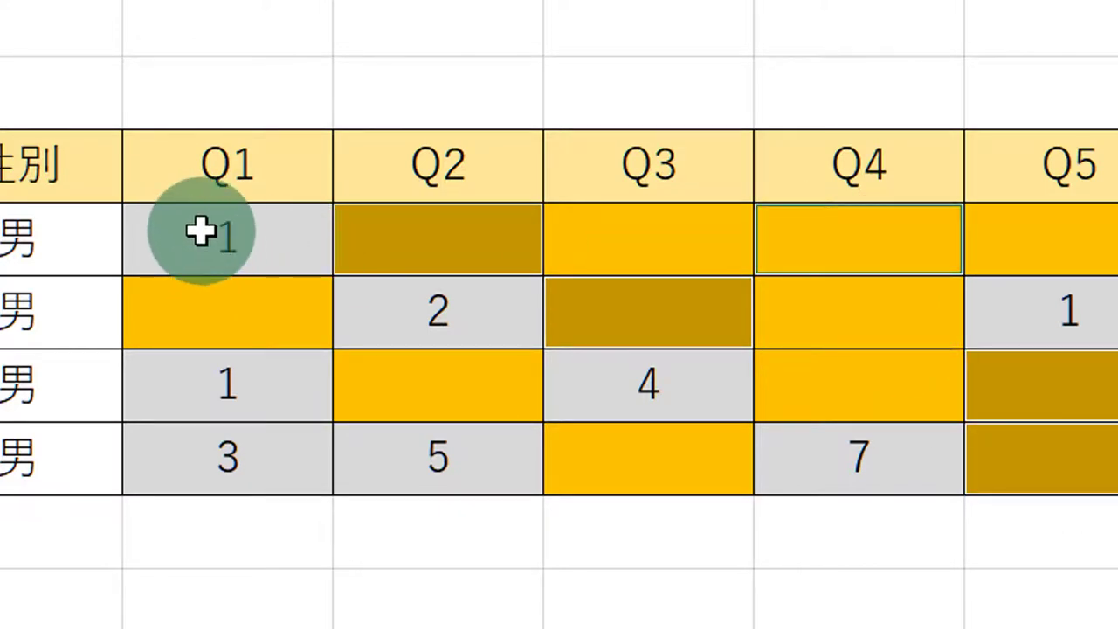
Step: Try the Go To Special options 定数, 数式, オブジェクト and 可視セル on the range E4:I7, and cancel without applying
drag(201, 232, 1015, 466)
key(F5)
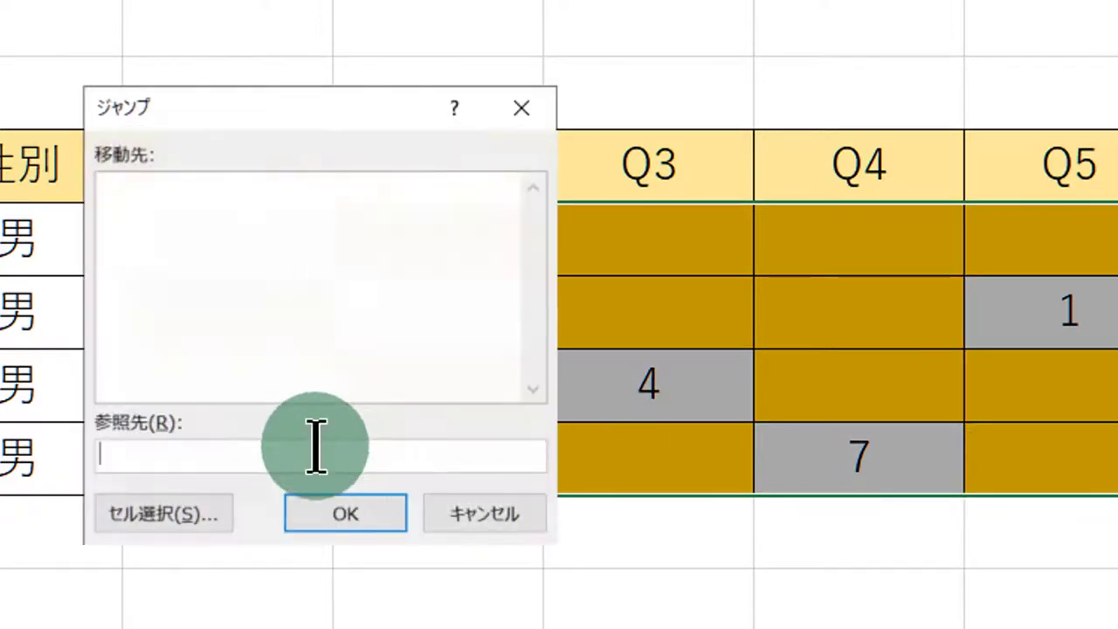
click(197, 519)
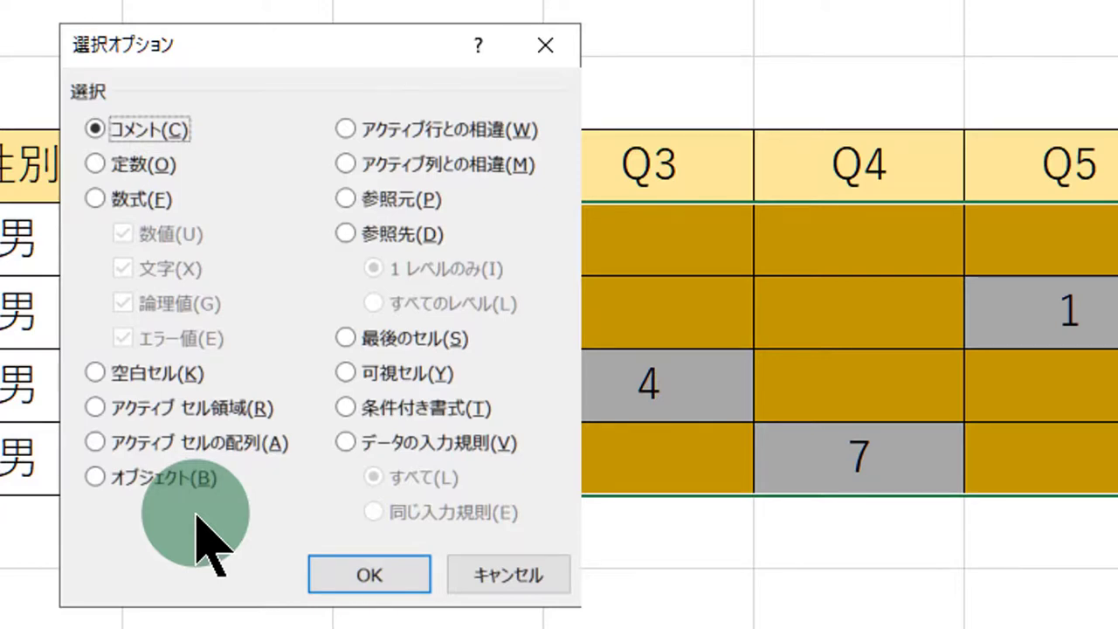
click(123, 168)
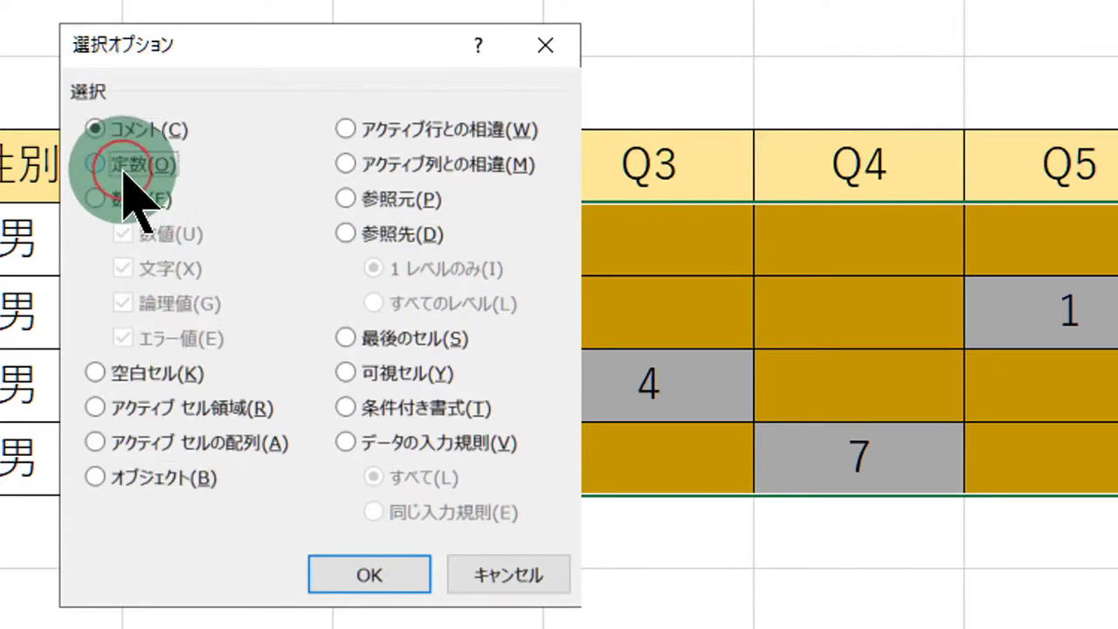
click(128, 197)
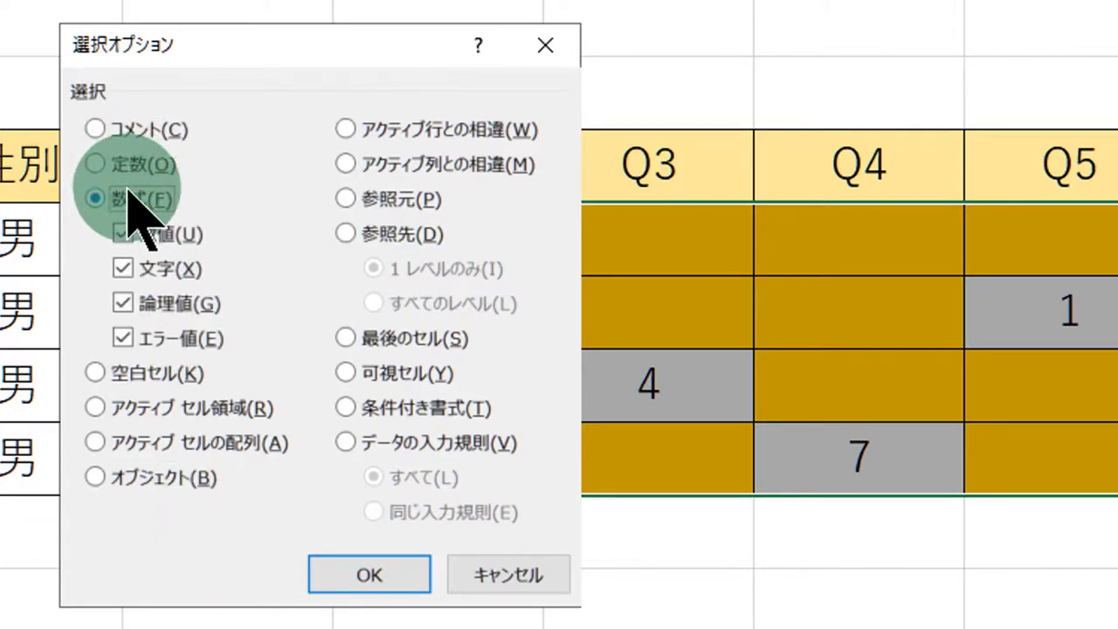
click(193, 486)
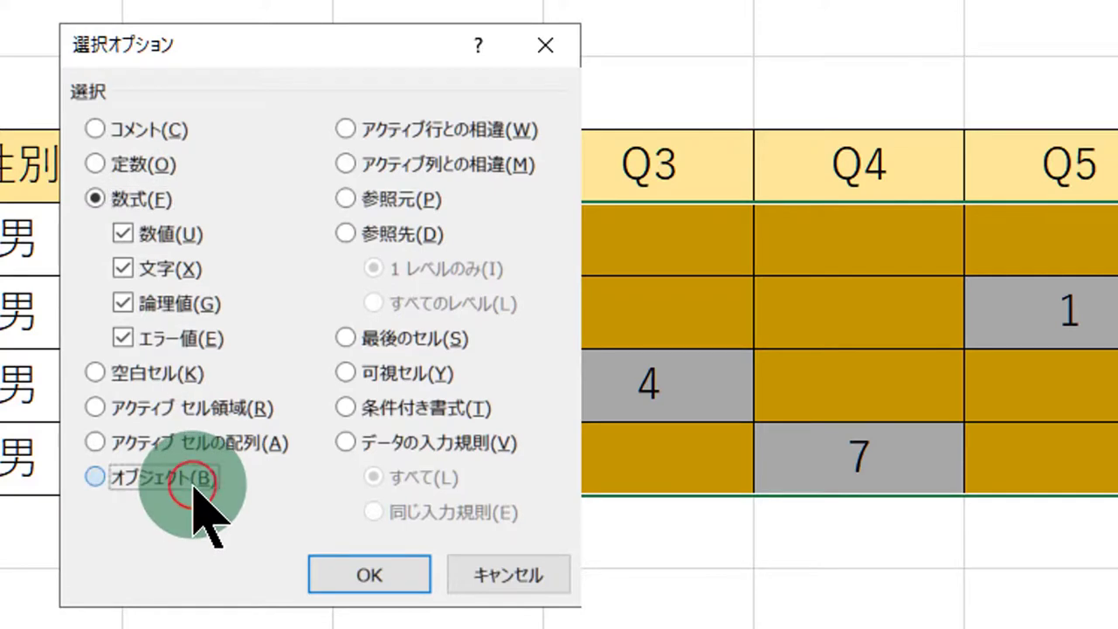
click(398, 373)
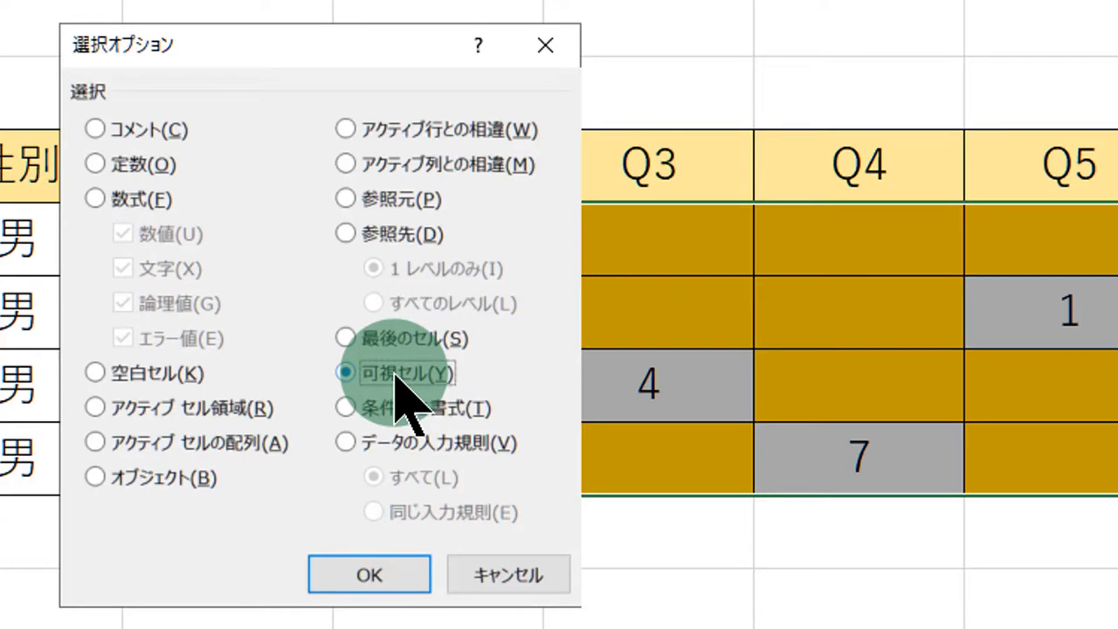
click(511, 578)
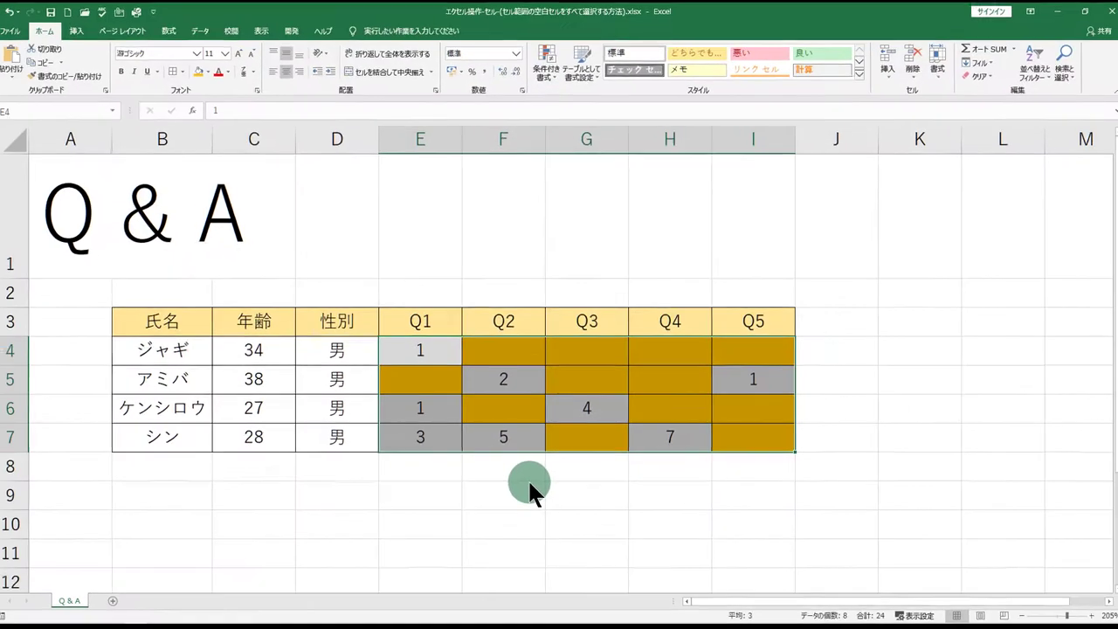